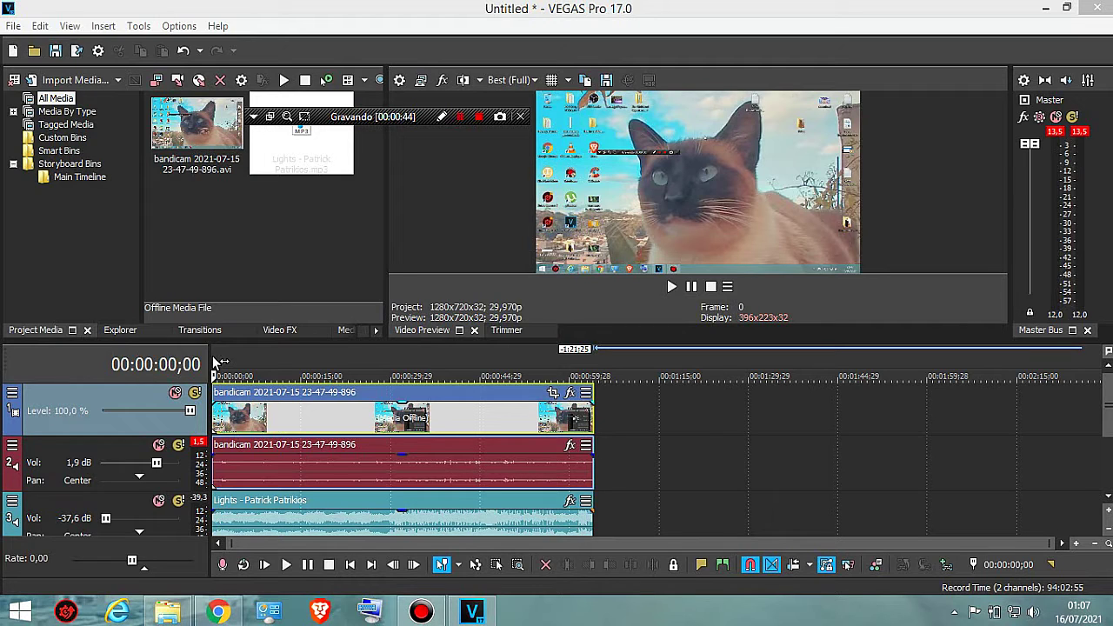
Disable resampling for the bandicam video event and return the timeline cursor to the start of the project.
left_click(221, 360)
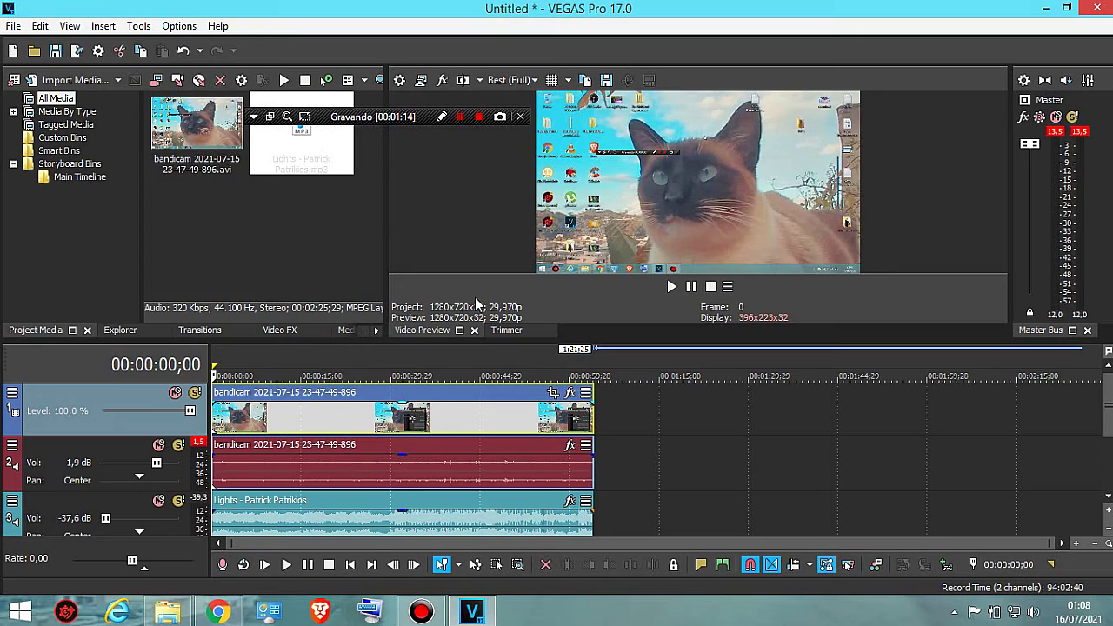
left_click(289, 415)
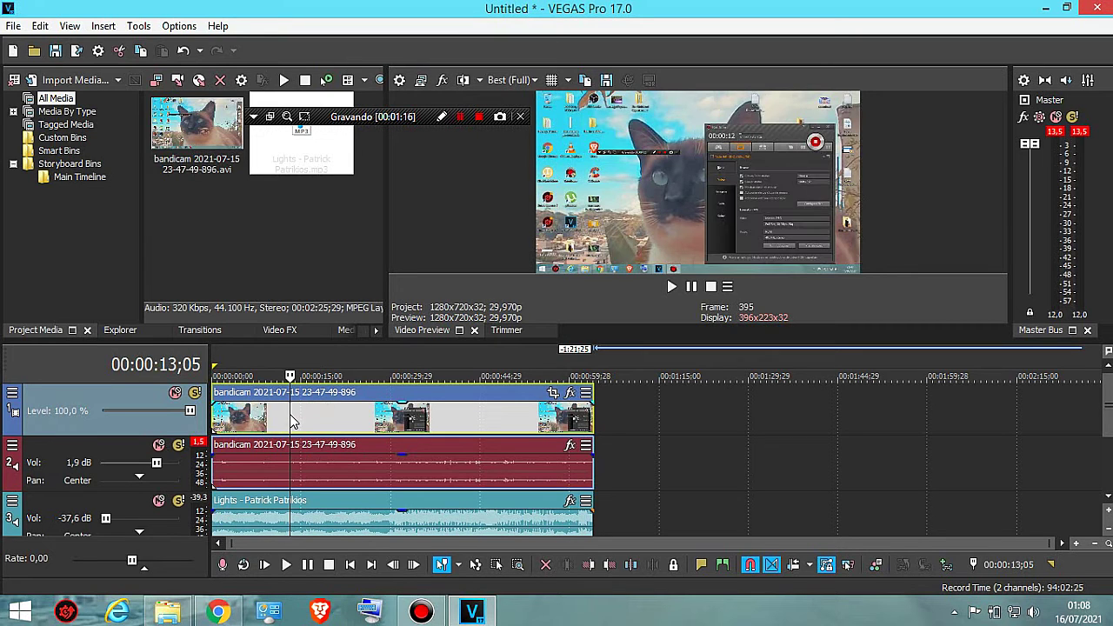
right_click(316, 418)
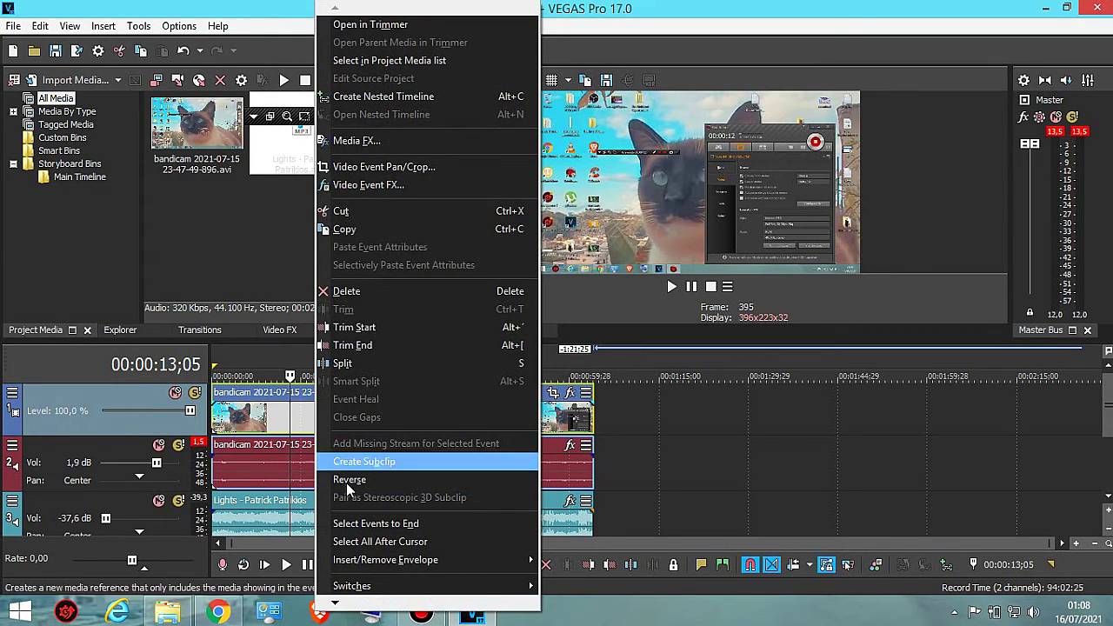
mouse_move(374, 587)
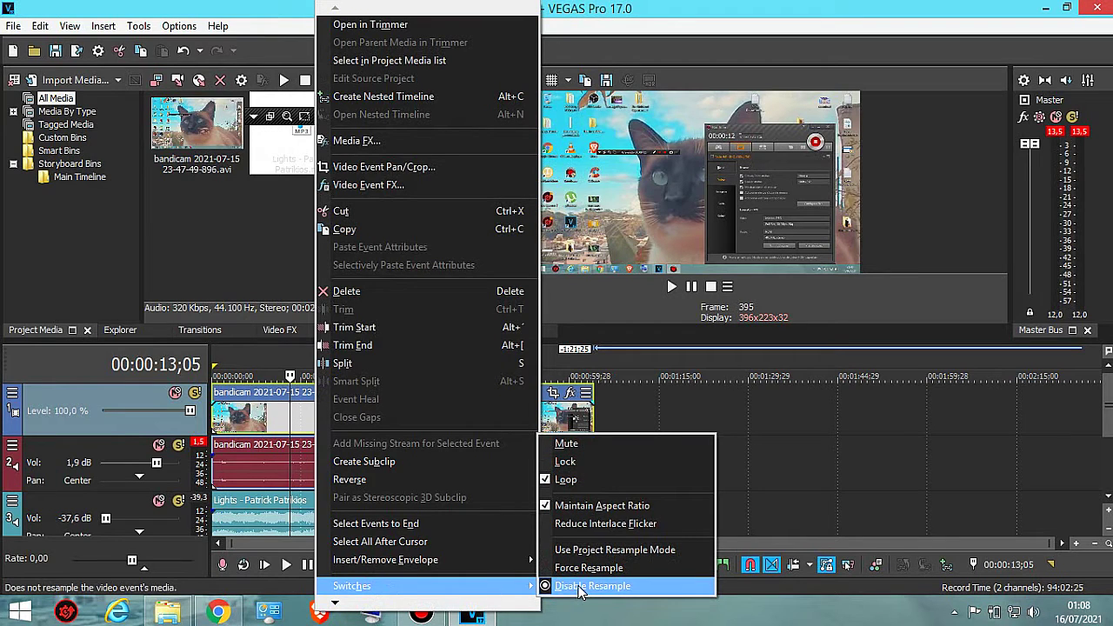
left_click(581, 588)
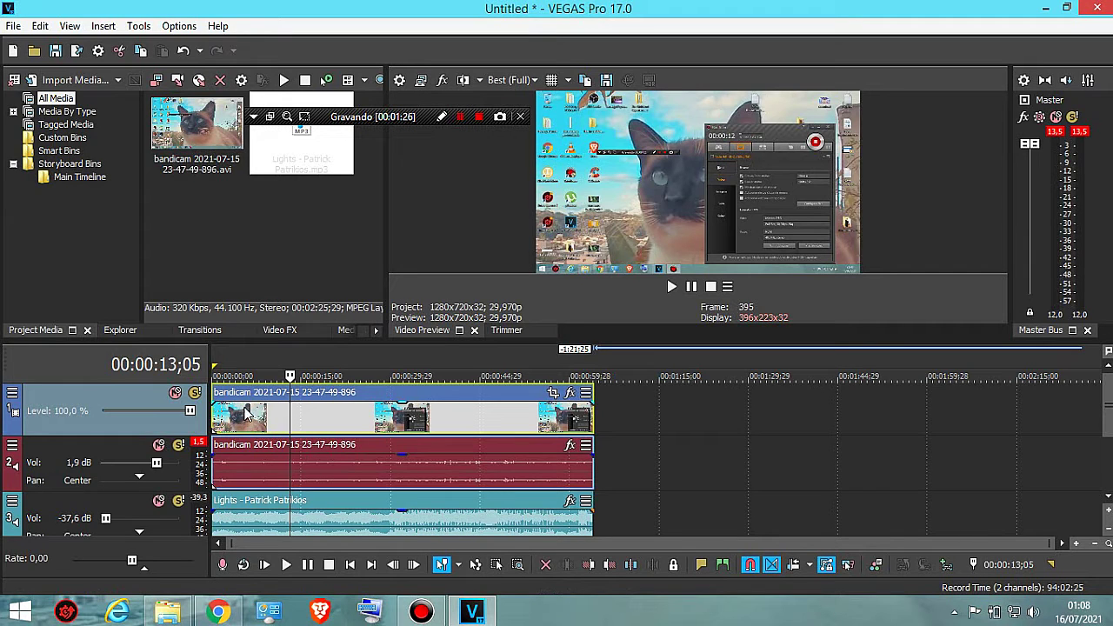
left_click(217, 363)
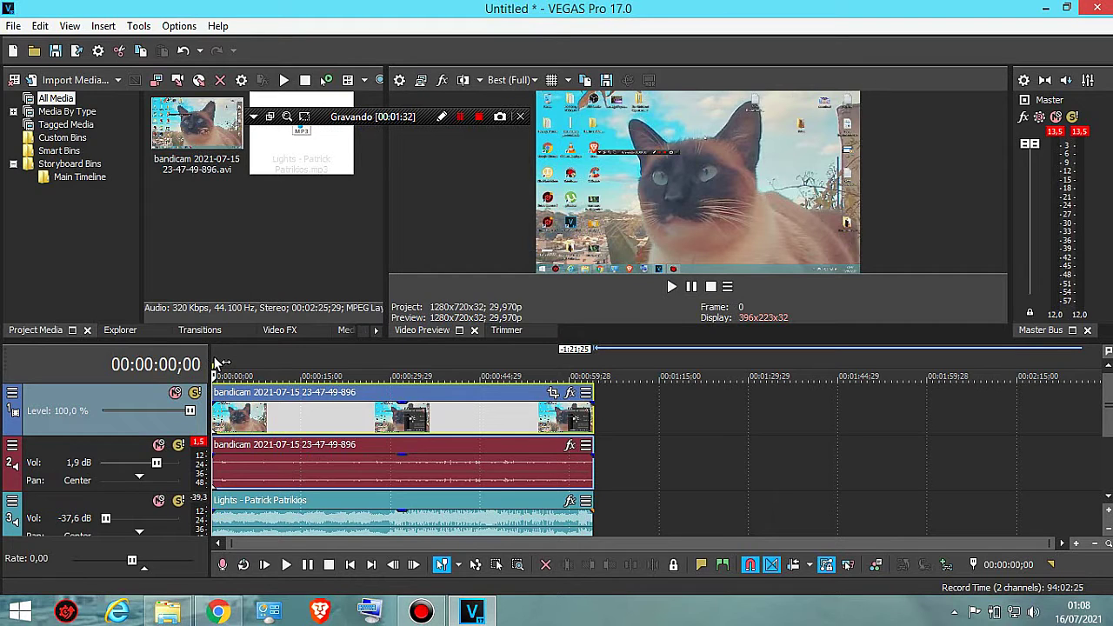
Set the video preview quality to Best (Full).
left_click(508, 80)
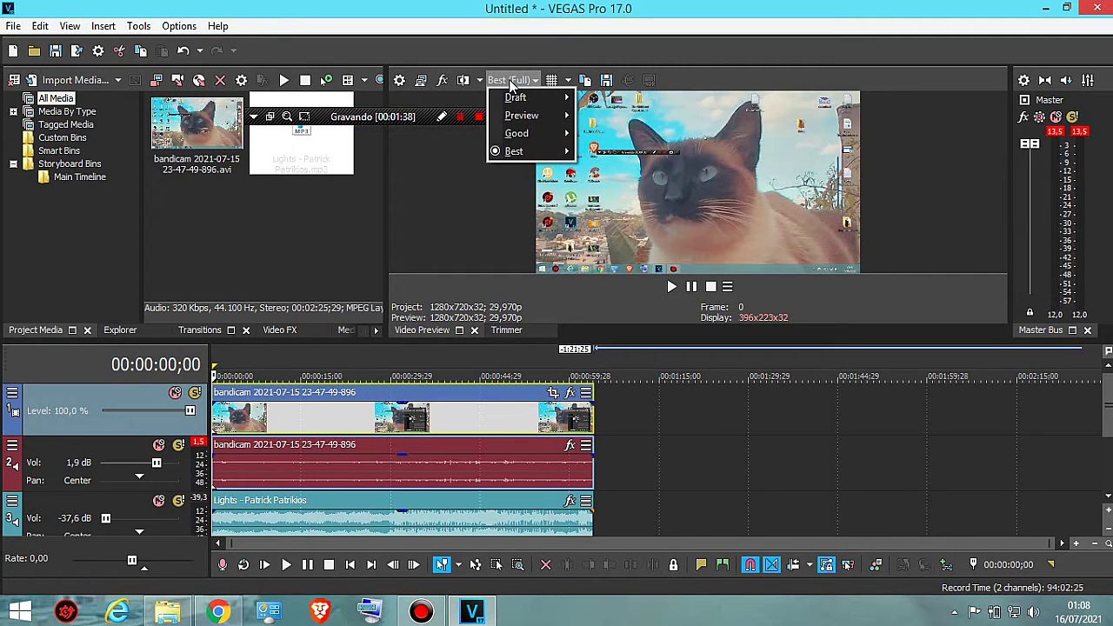
mouse_move(519, 98)
mouse_move(518, 152)
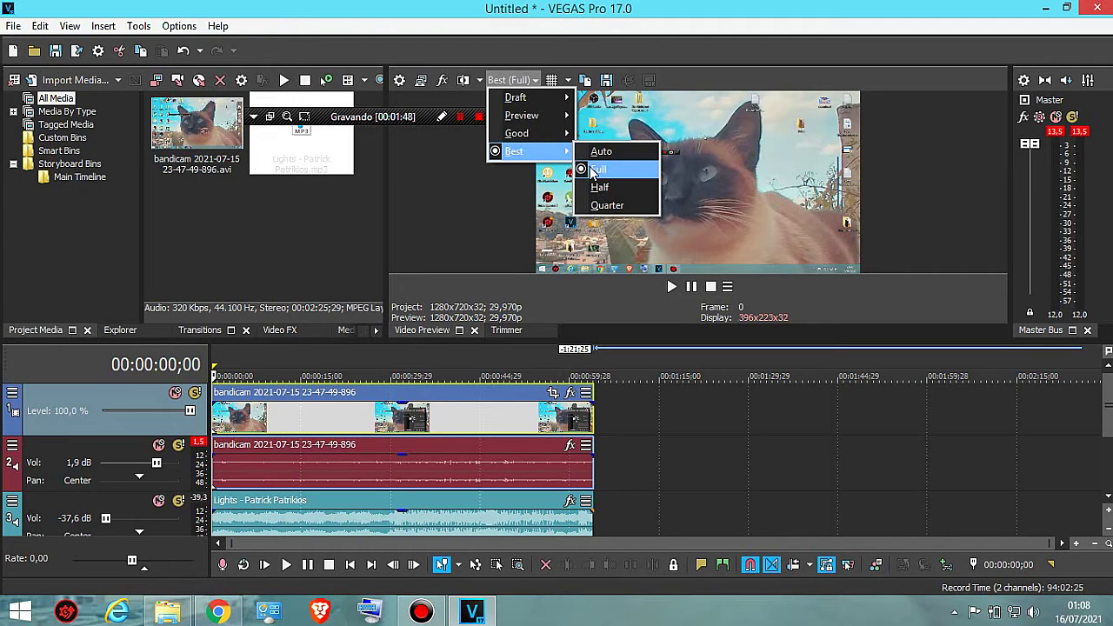
left_click(594, 171)
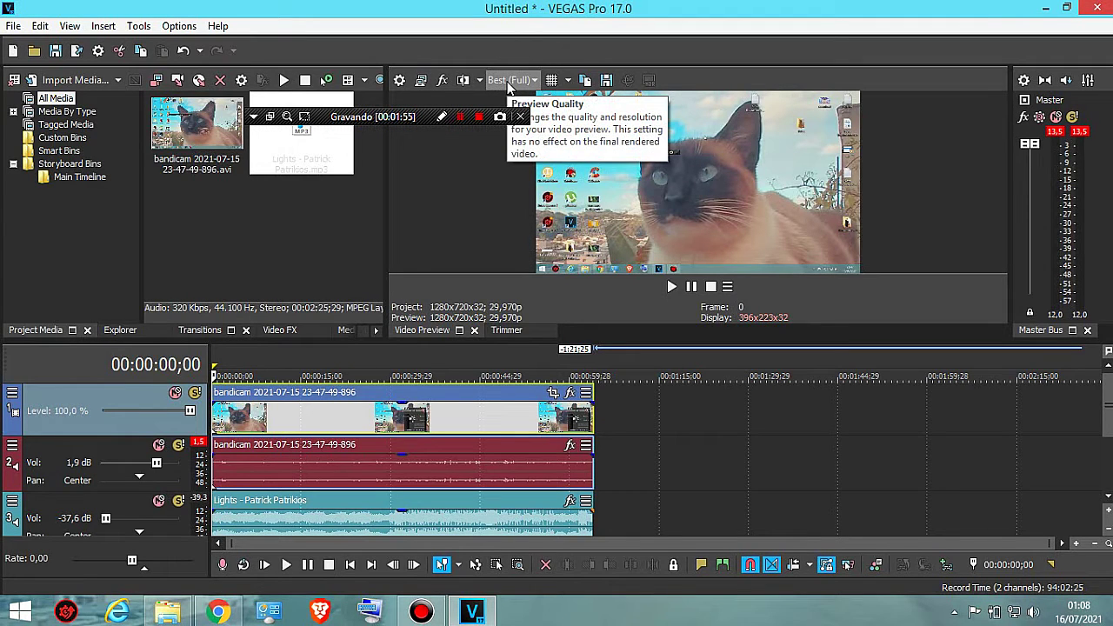
In the project properties, choose the HDV 720-30p (1280x720; 29,970 fps) template and set the full-resolution rendering quality to Best.
left_click(397, 81)
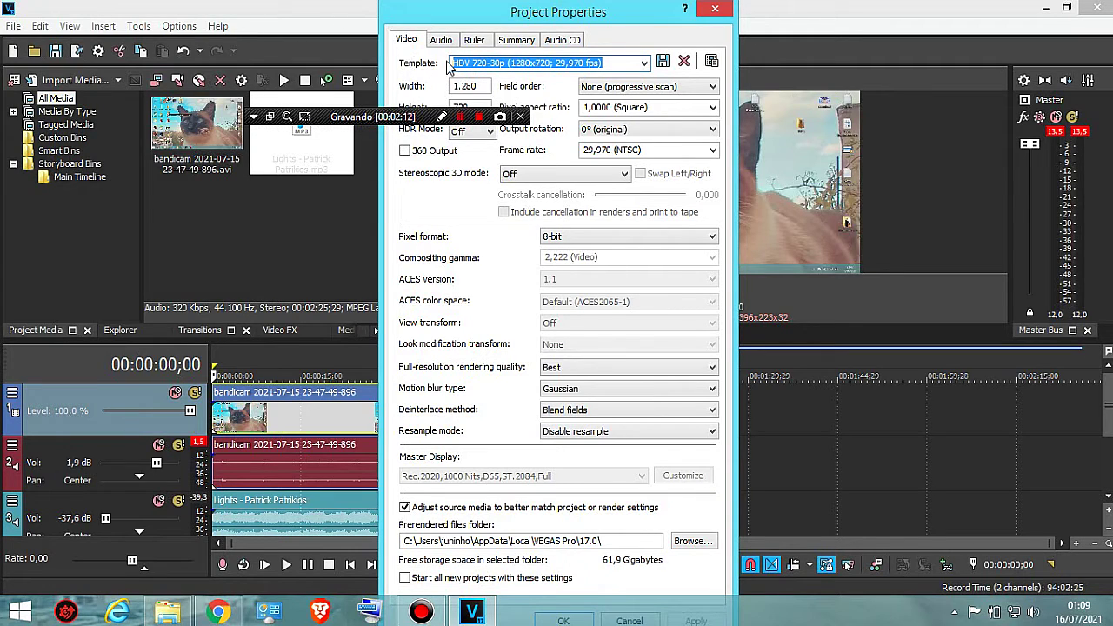
left_click(644, 64)
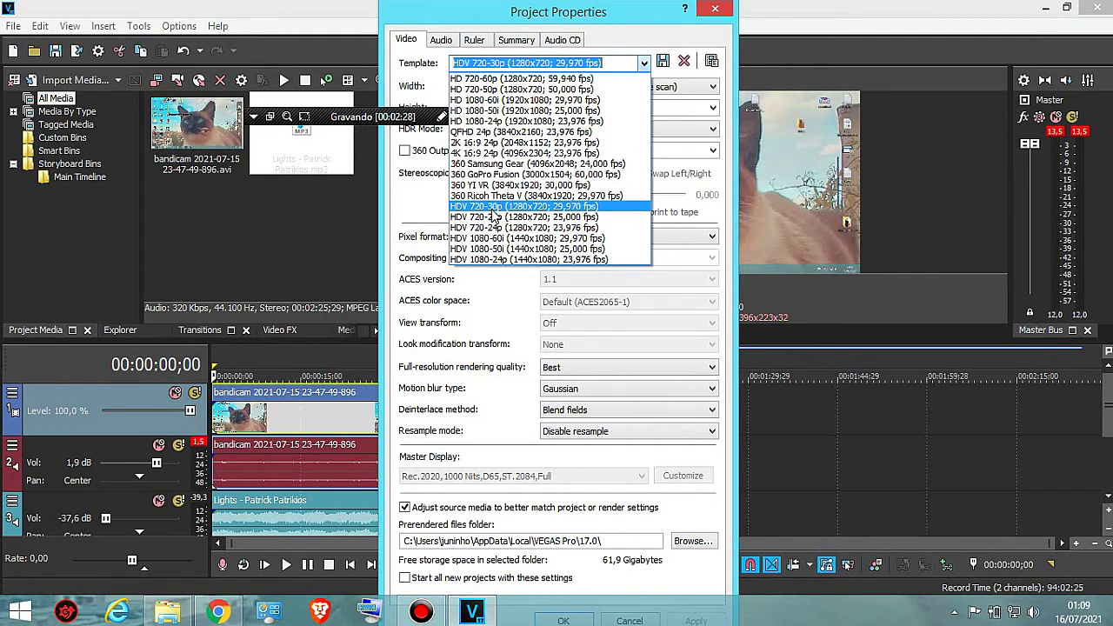
left_click(554, 211)
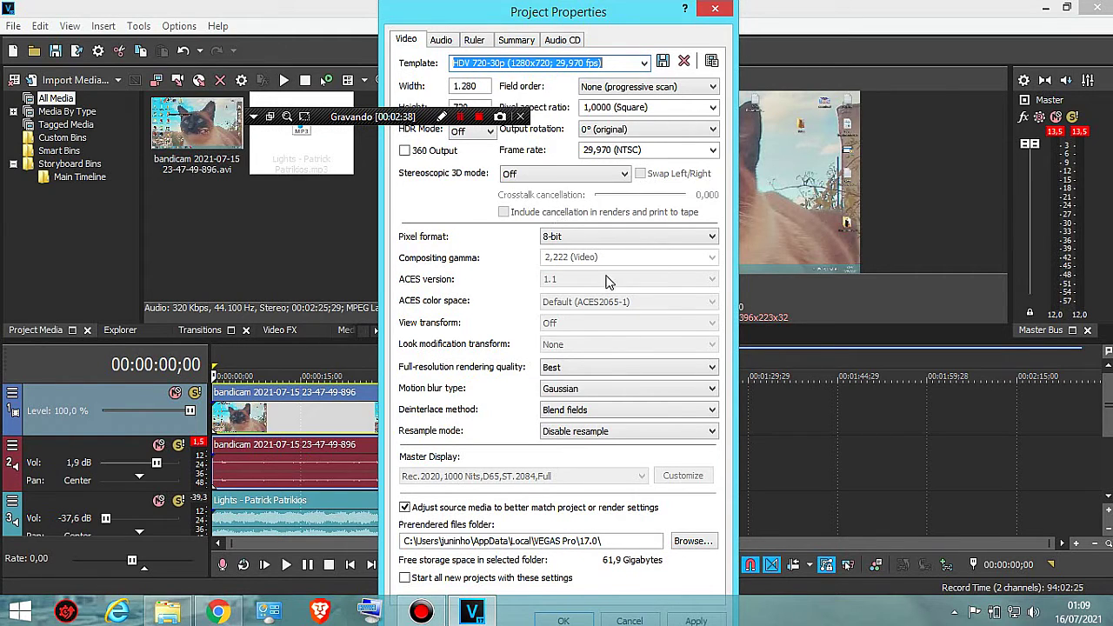
left_click(613, 366)
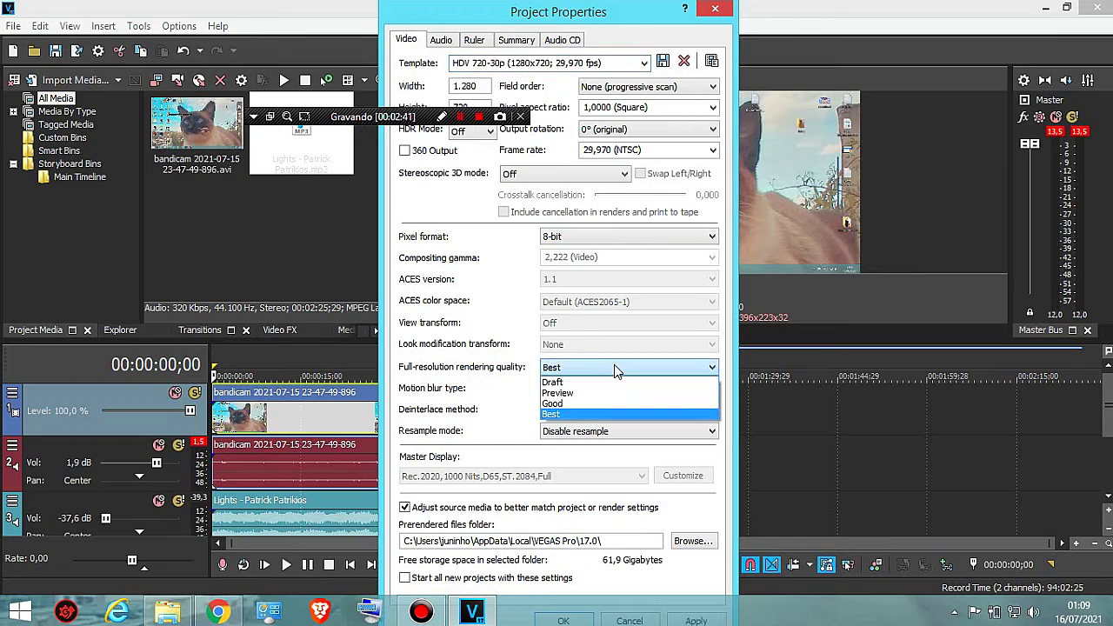
left_click(583, 403)
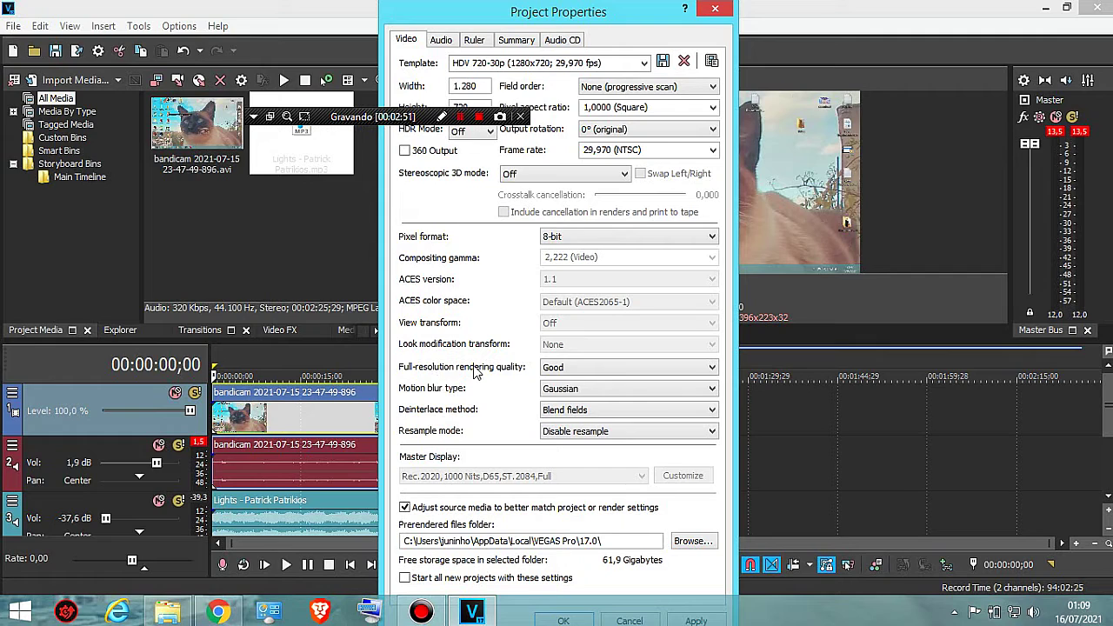
left_click(589, 366)
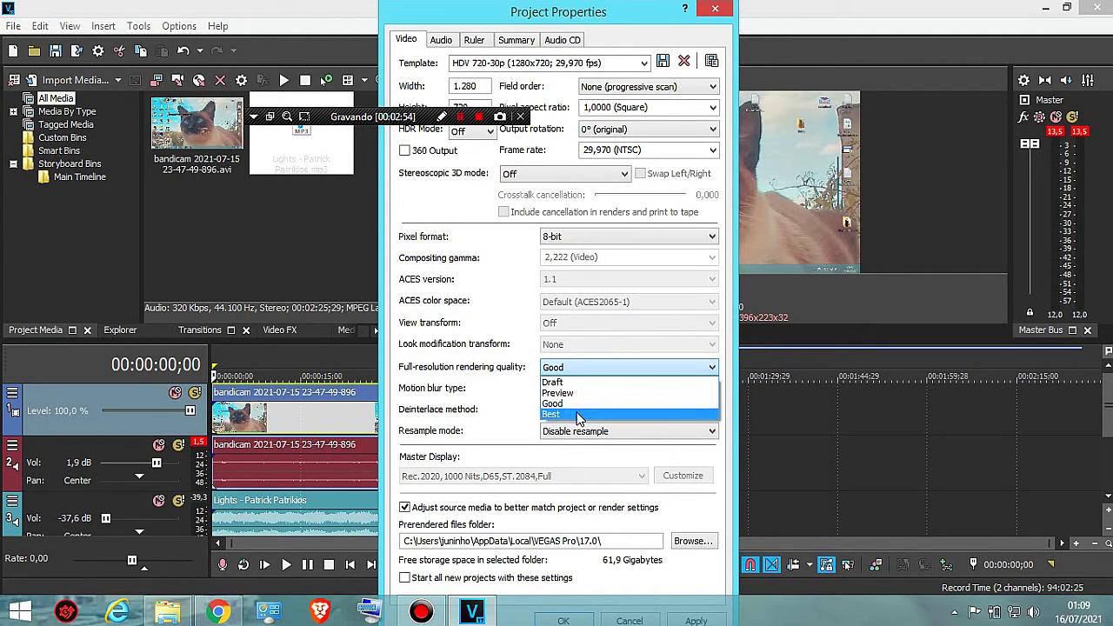
left_click(578, 414)
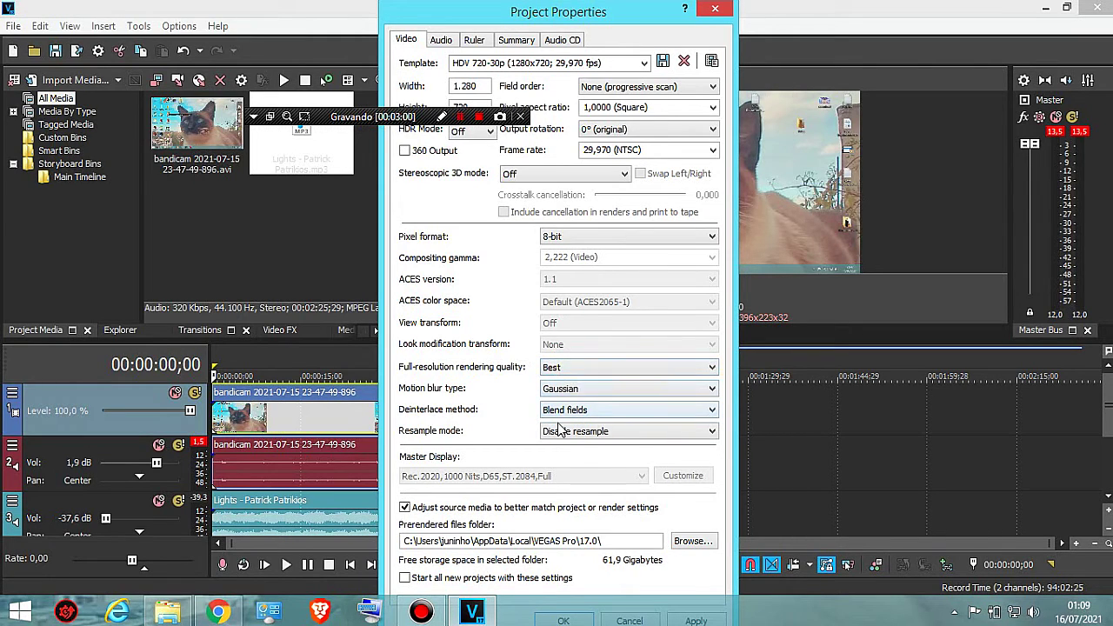
Set the project's resample mode to Disable resample and close the project properties.
left_click(709, 432)
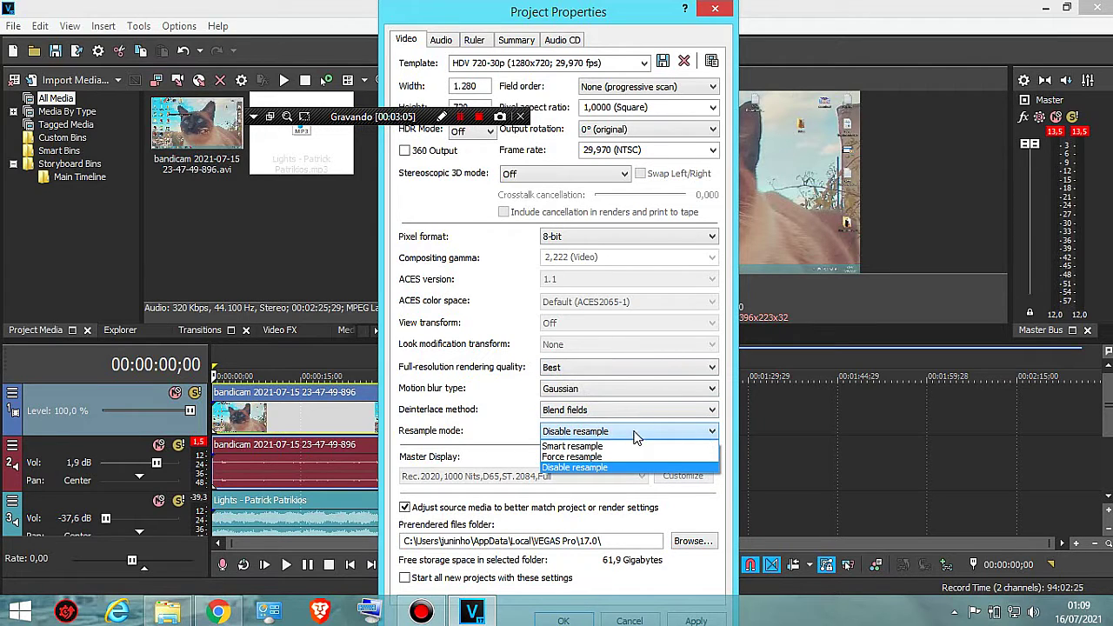
left_click(570, 467)
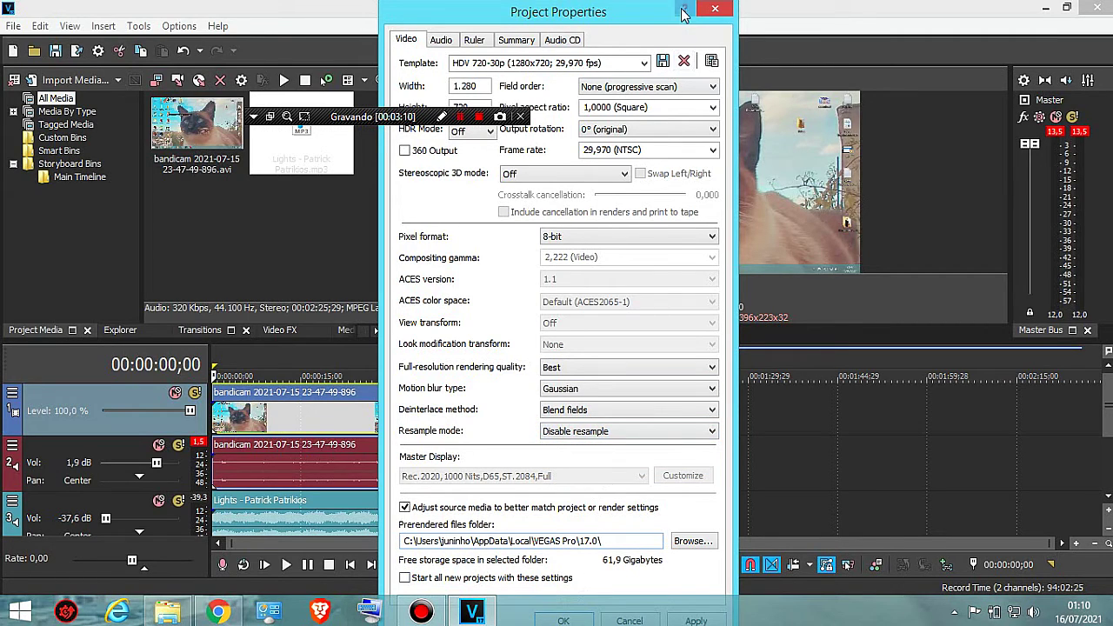
left_click(714, 8)
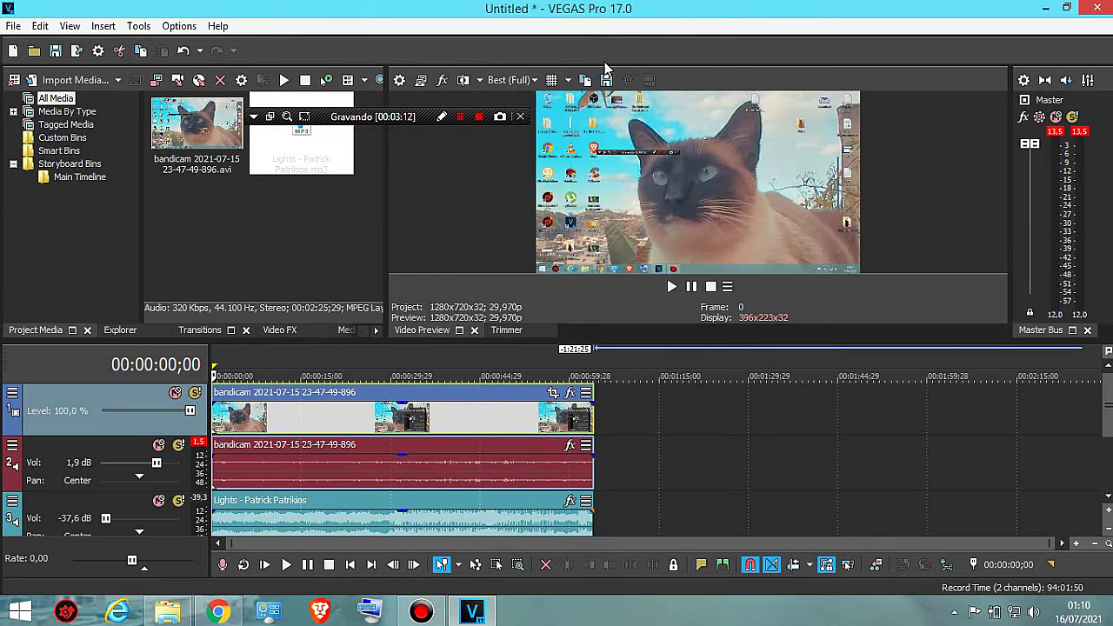
Shrink the editor window to reach and confirm the reopened project properties, and maximize the window again.
left_click(1067, 7)
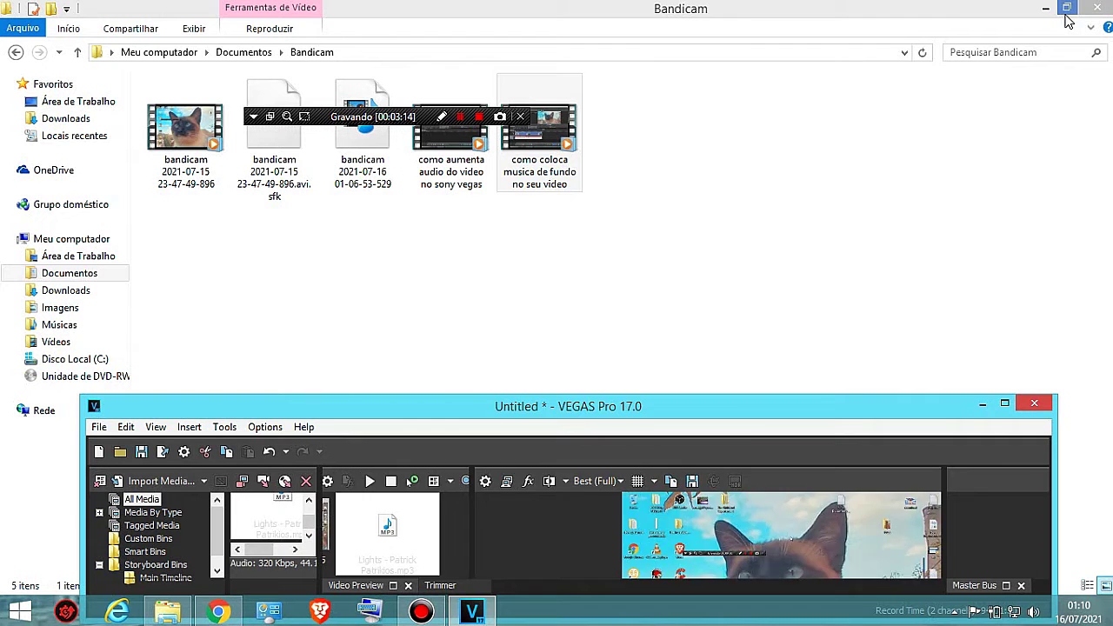
left_click(335, 485)
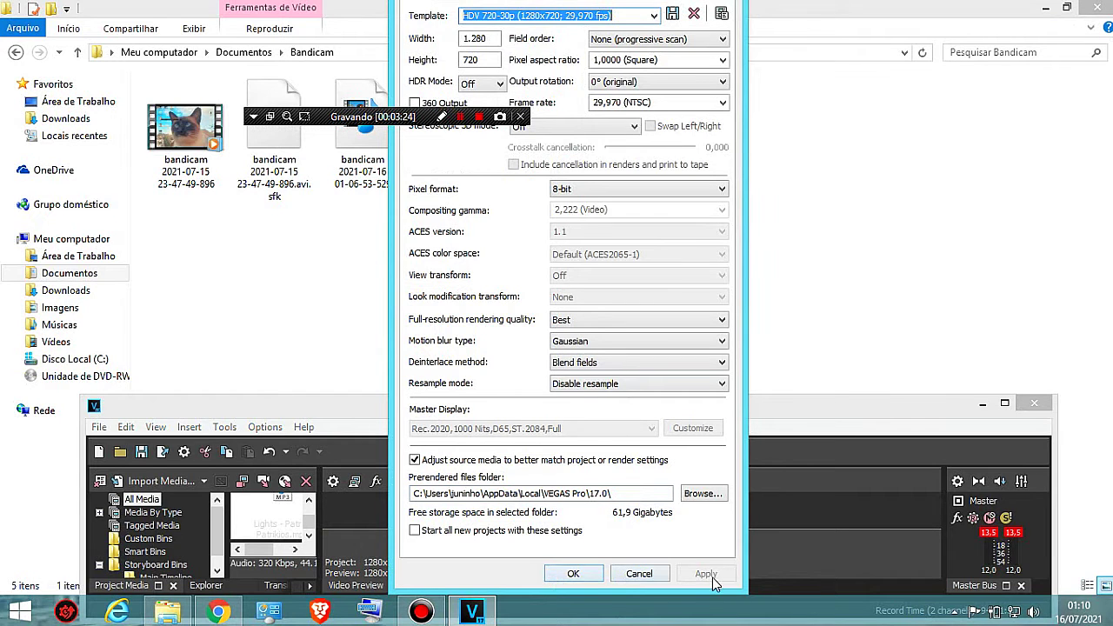
left_click(574, 576)
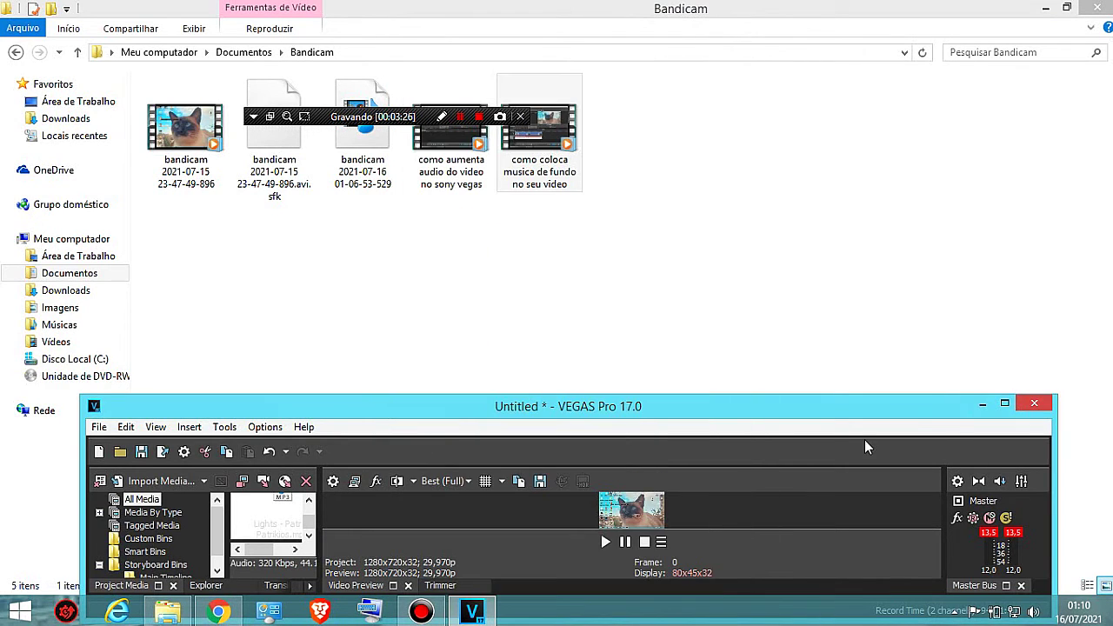
left_click(1004, 403)
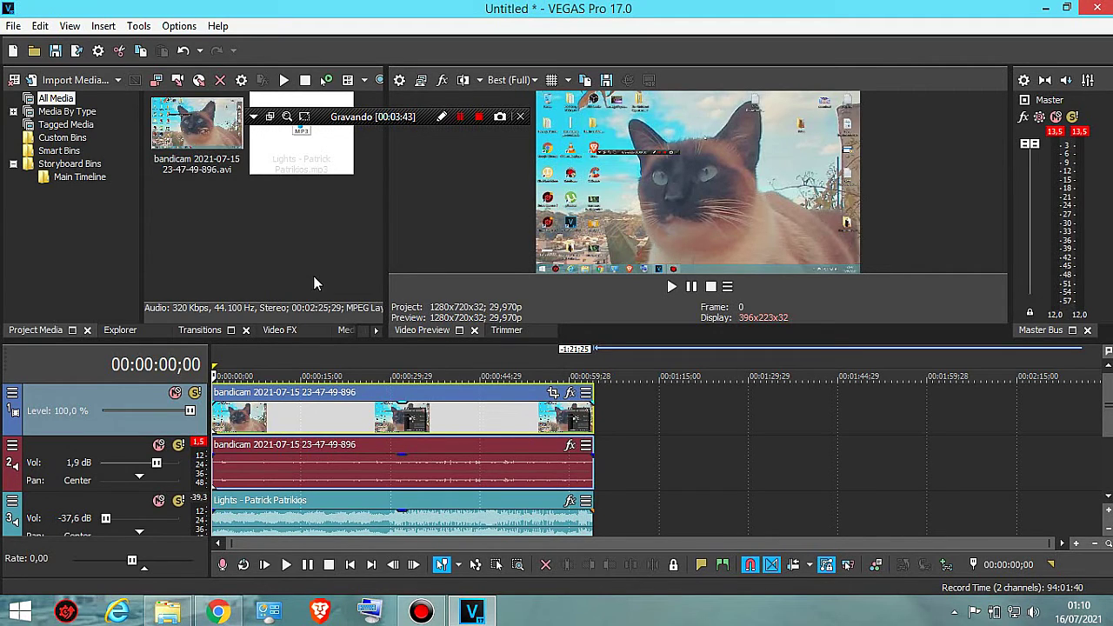
Start rendering the project as Sony AVC/MVC with the Internet 1280x720-30p template.
left_click(14, 26)
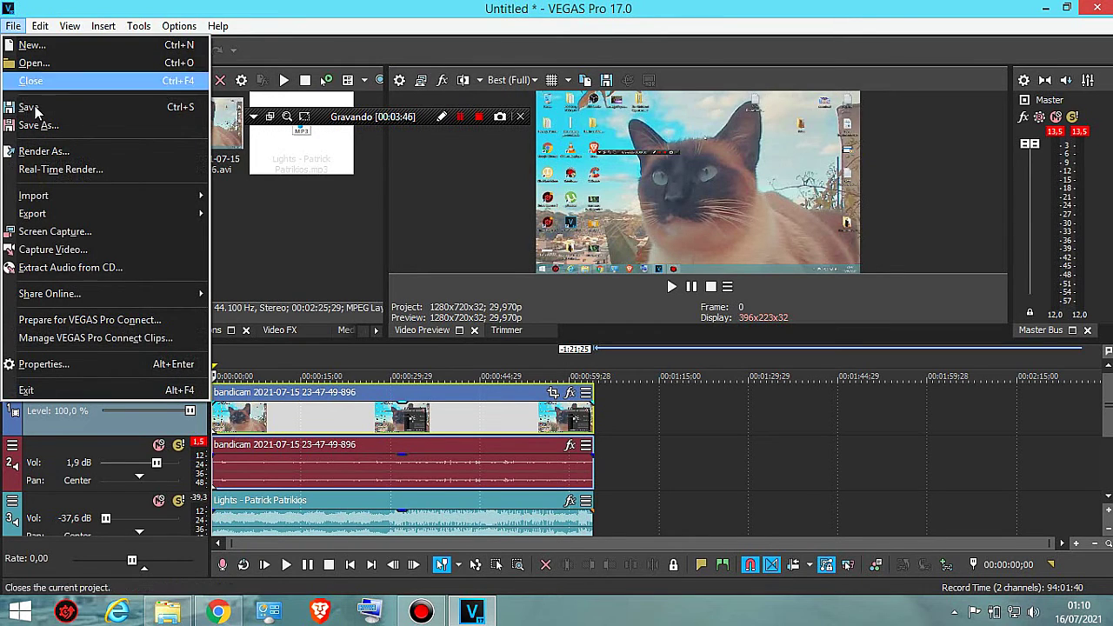
left_click(63, 153)
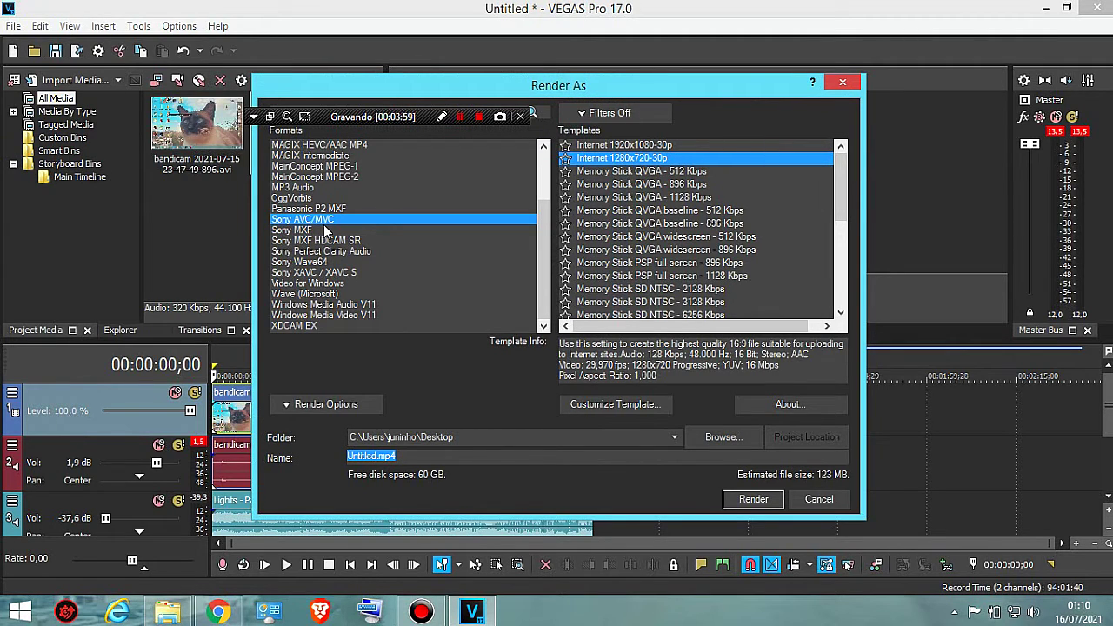
left_click(315, 305)
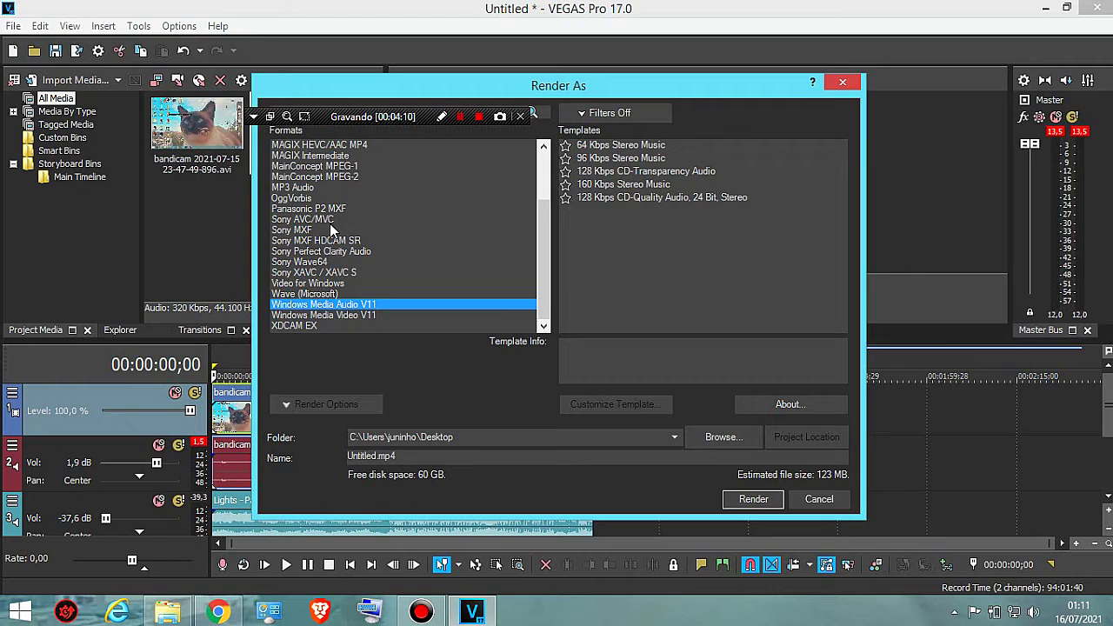
left_click(314, 219)
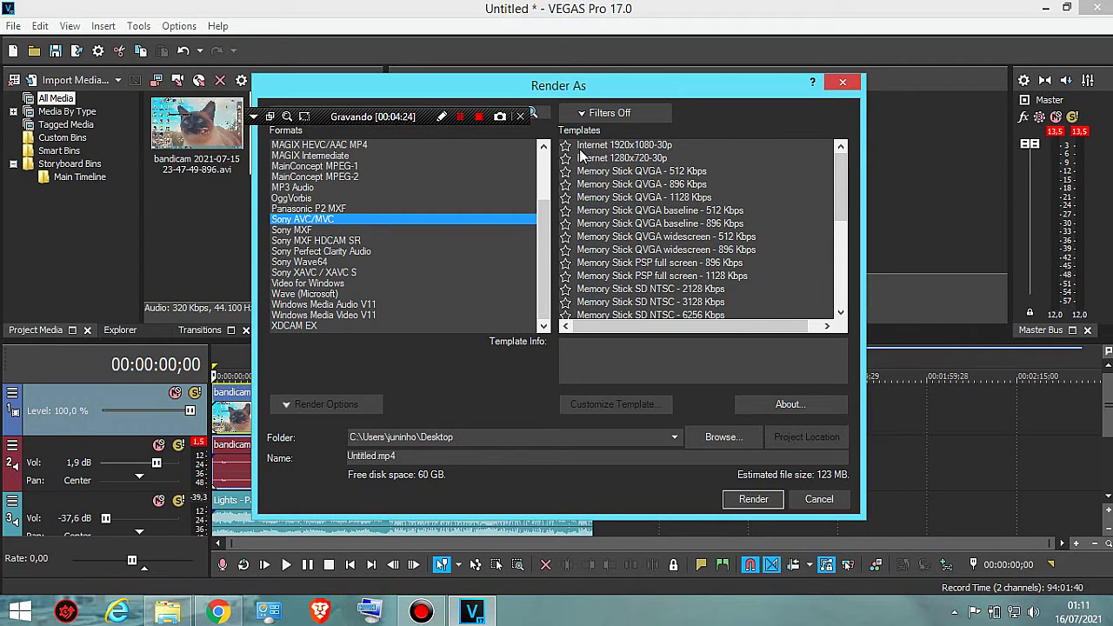
left_click(634, 162)
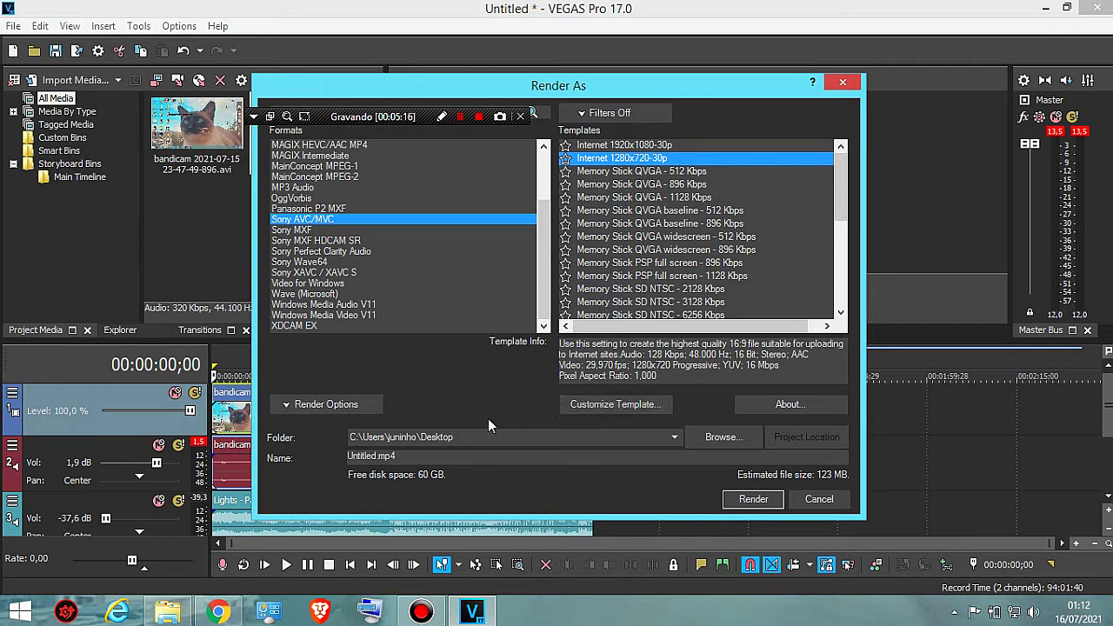
Customize the render template with a video bit rate of 25.999.360 bps and an audio bit rate of 320.000 bps.
left_click(619, 406)
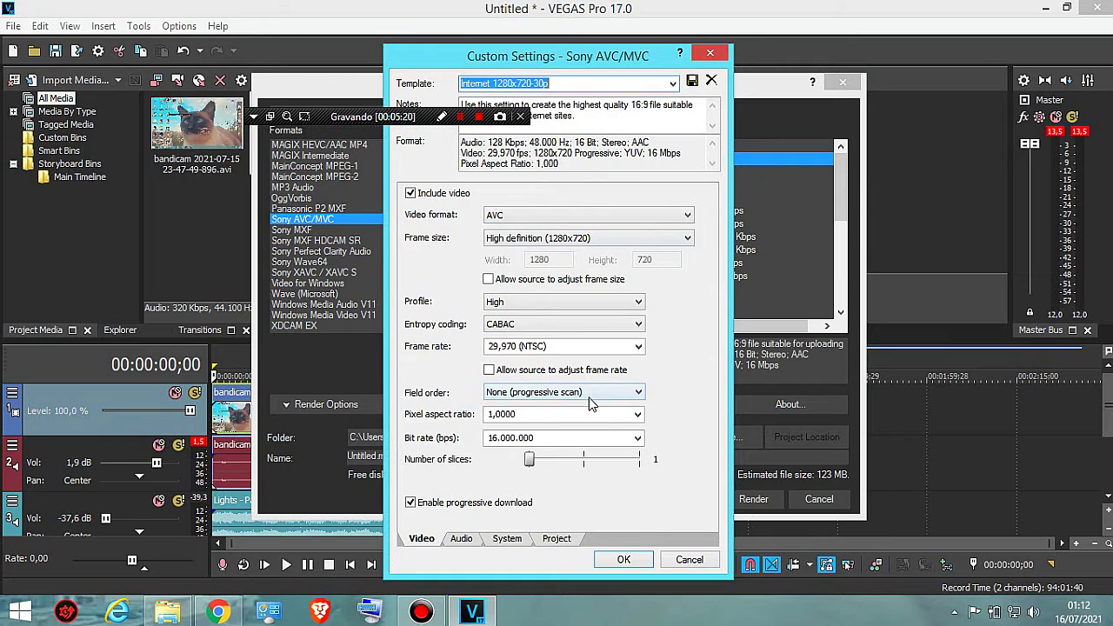
left_click(637, 440)
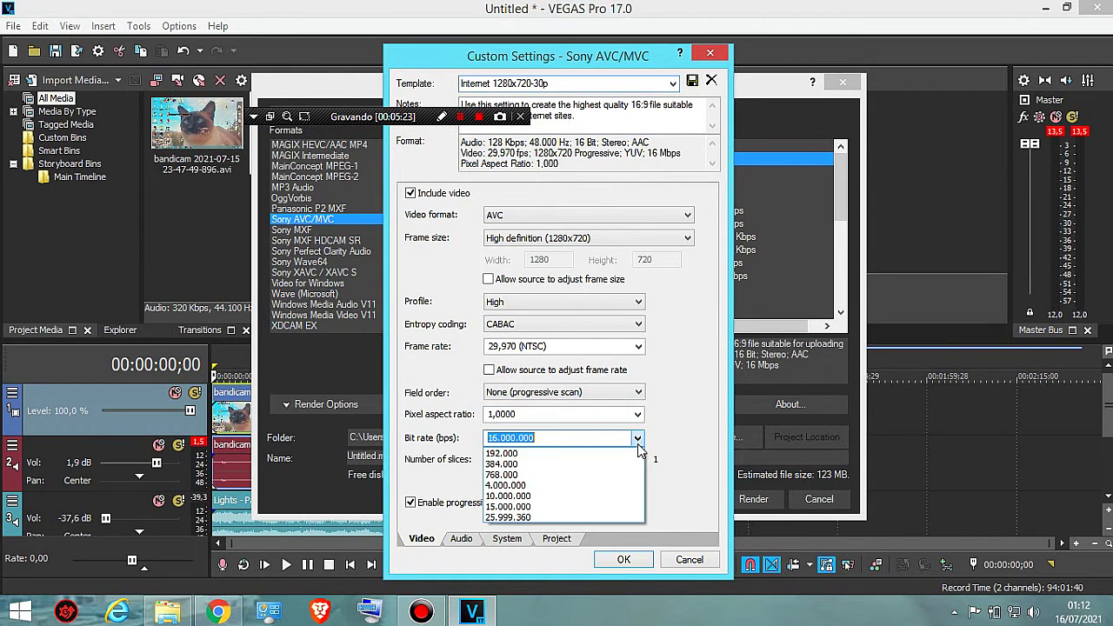
left_click(511, 518)
left_click(462, 539)
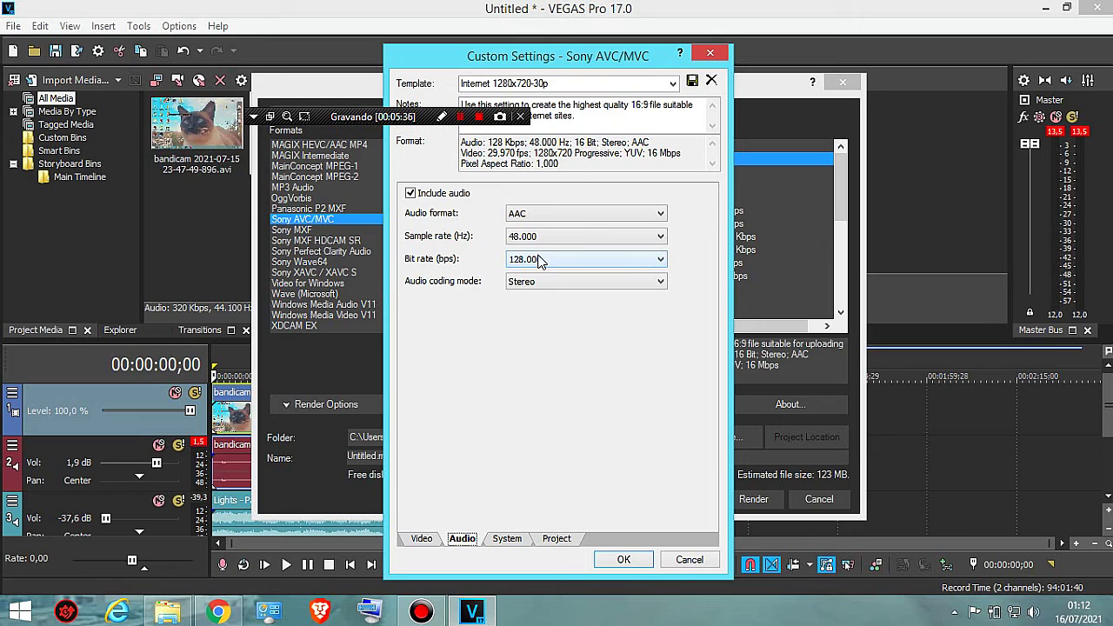
left_click(660, 259)
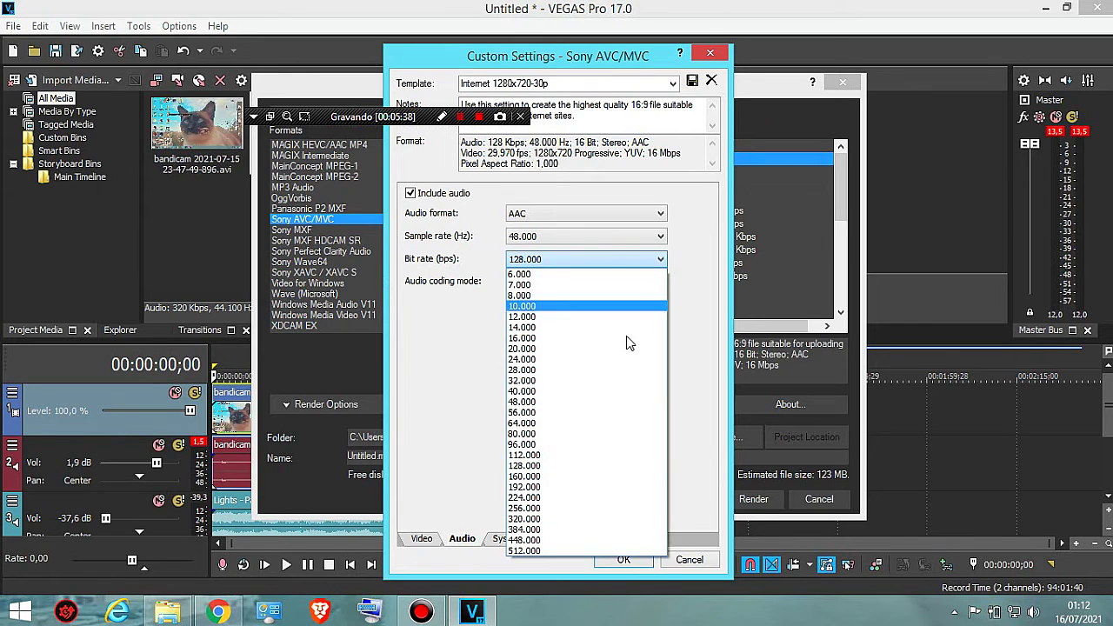
left_click(538, 519)
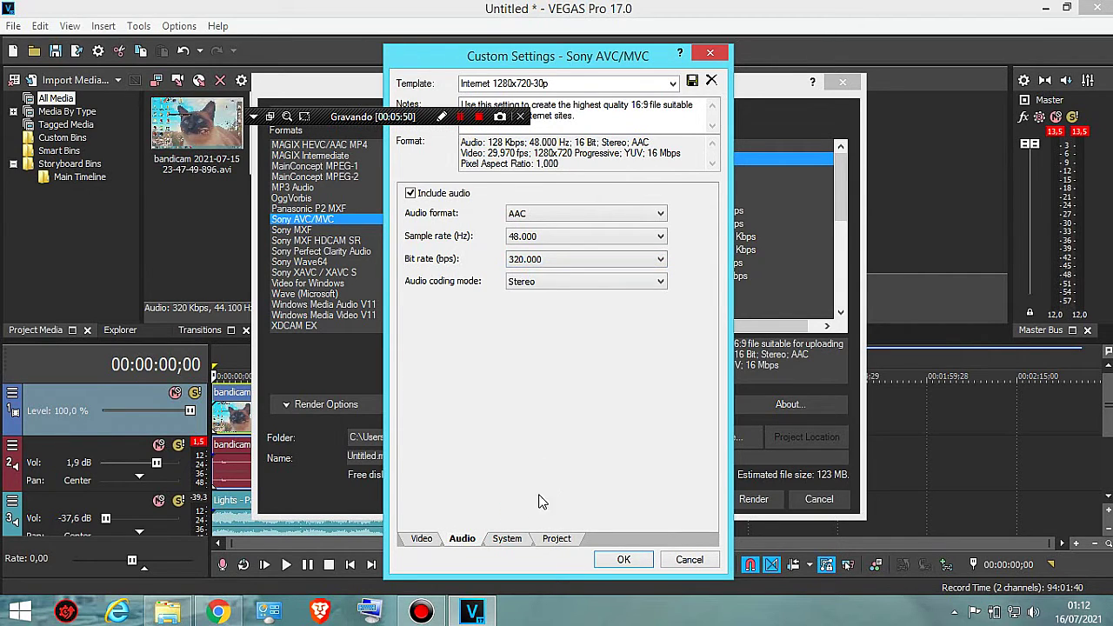
Set the render template's video rendering quality to Best and confirm the custom settings.
left_click(512, 539)
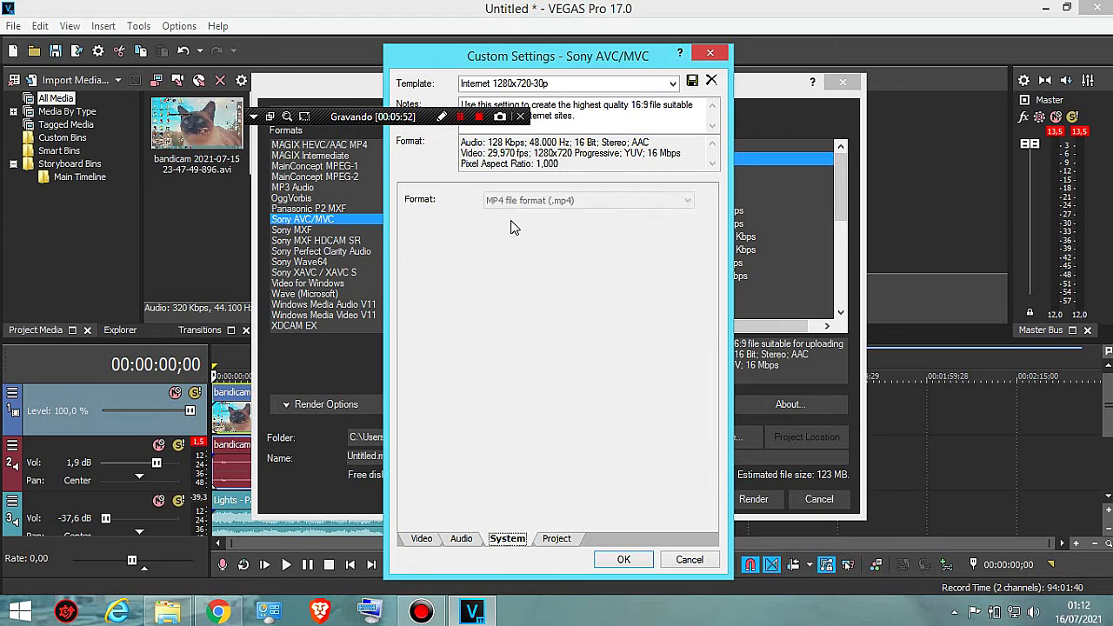
left_click(552, 540)
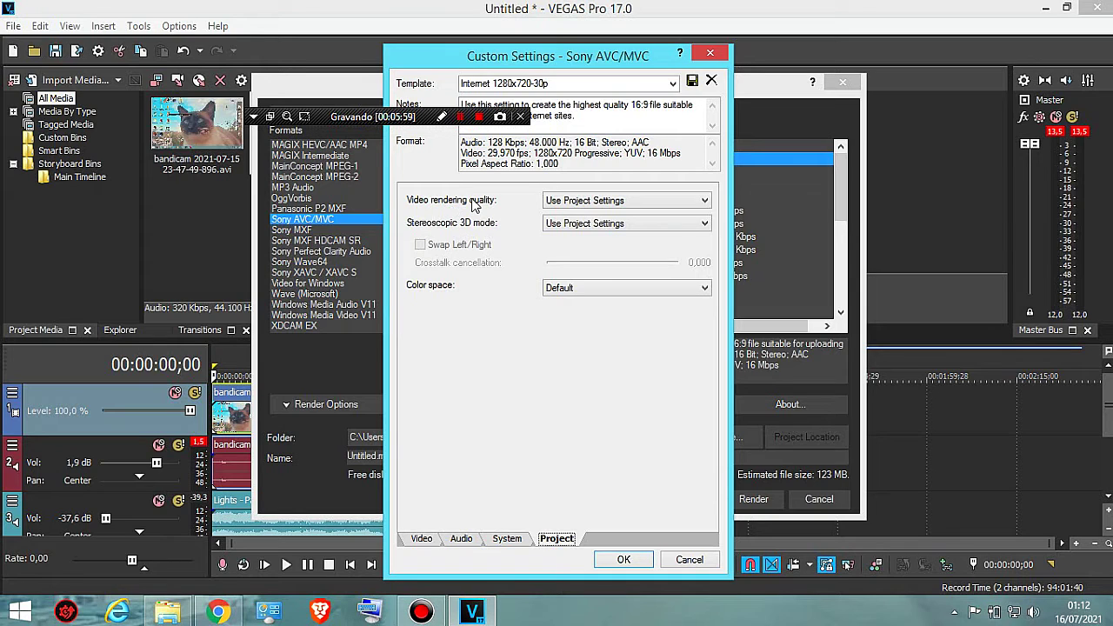
left_click(705, 201)
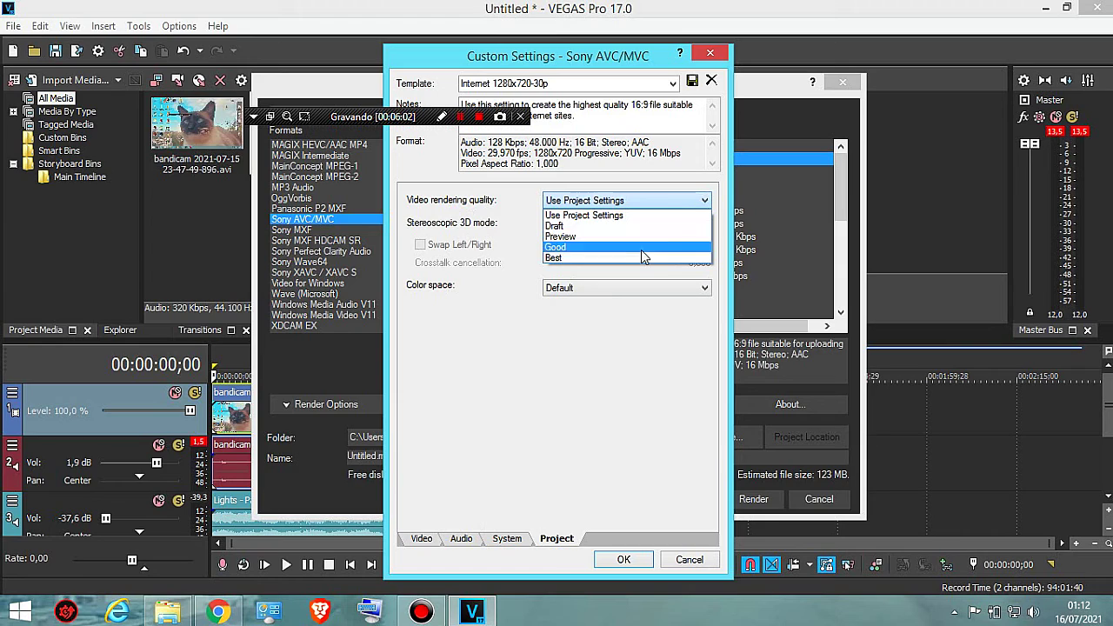
left_click(553, 259)
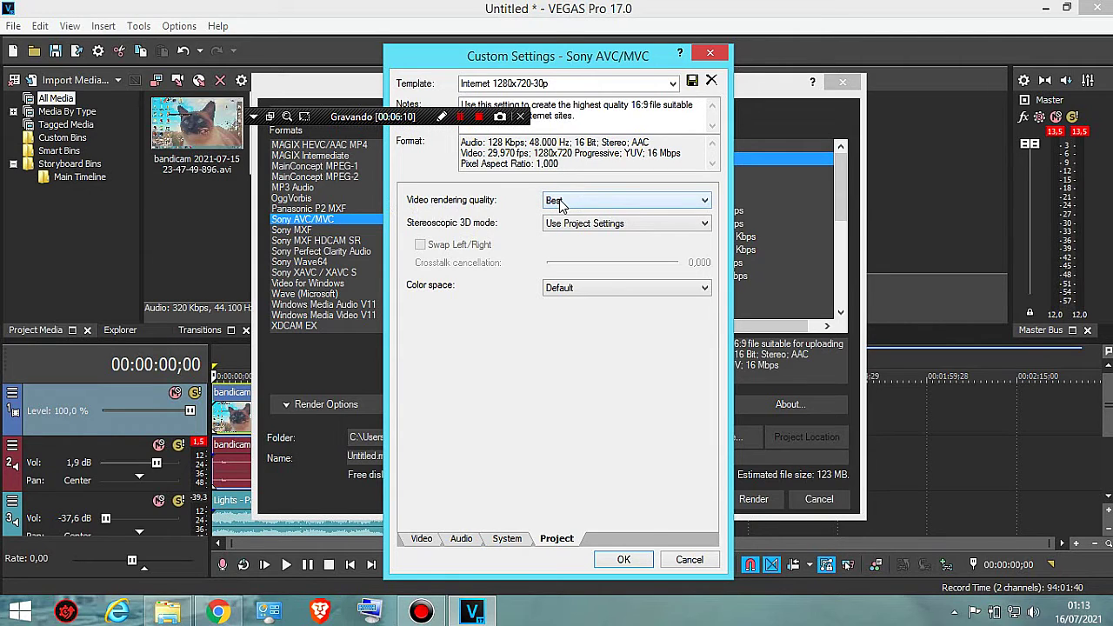
left_click(618, 559)
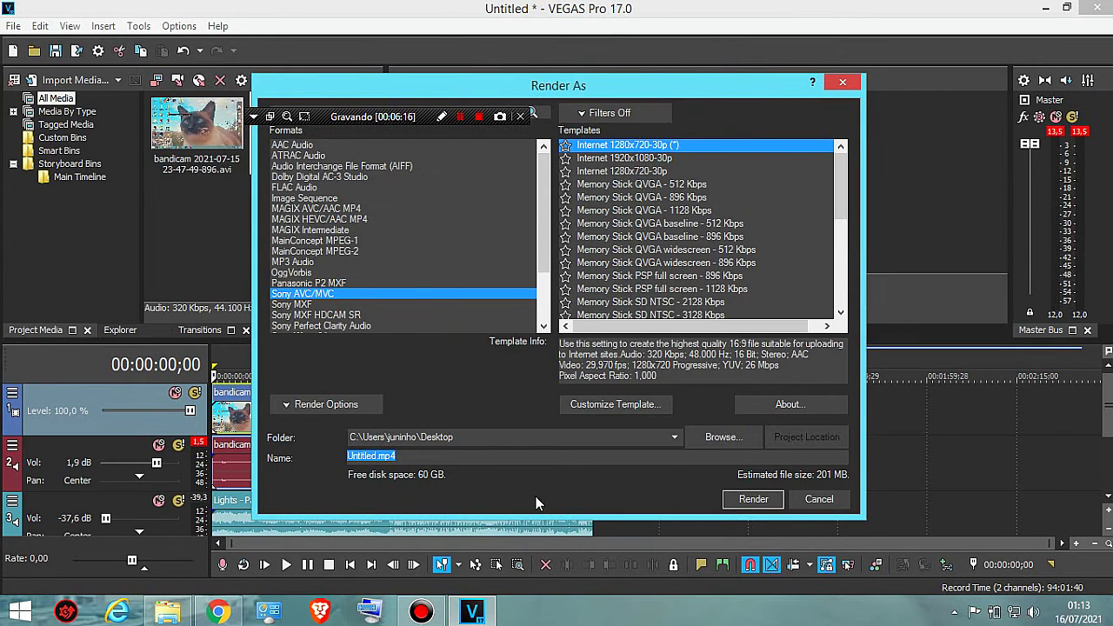
Name the rendered output file "video tutorial".
left_click(451, 456)
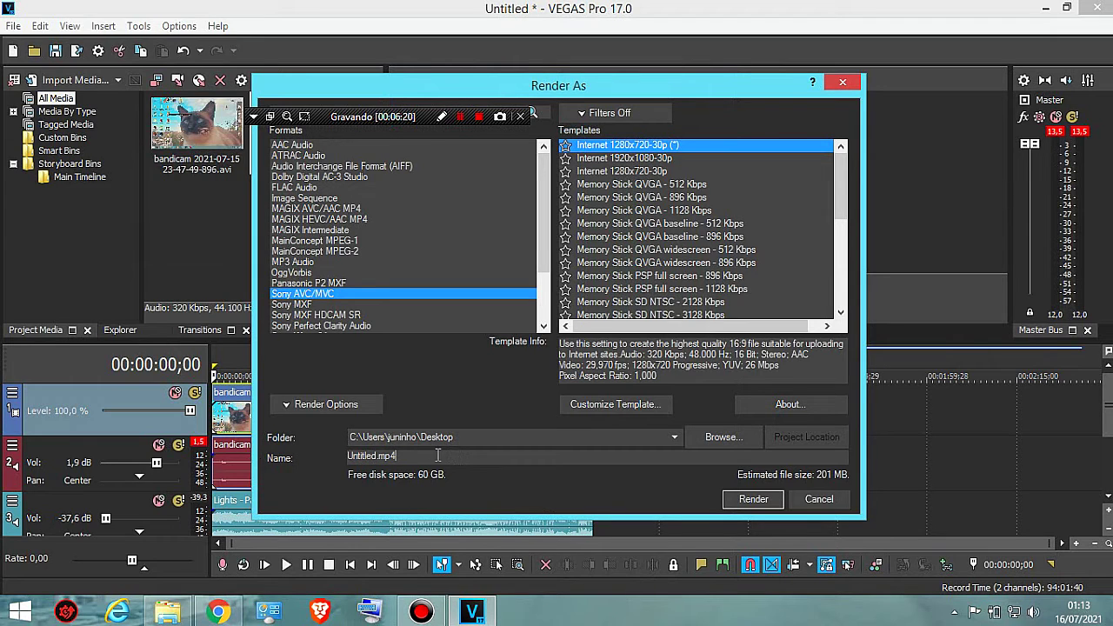
key("ctrl+a")
type("ggfgfgf")
key("BackSpace")
key("BackSpace")
key("BackSpace")
key("BackSpace")
key("BackSpace")
key("BackSpace")
key("BackSpace")
type("video tutorial")
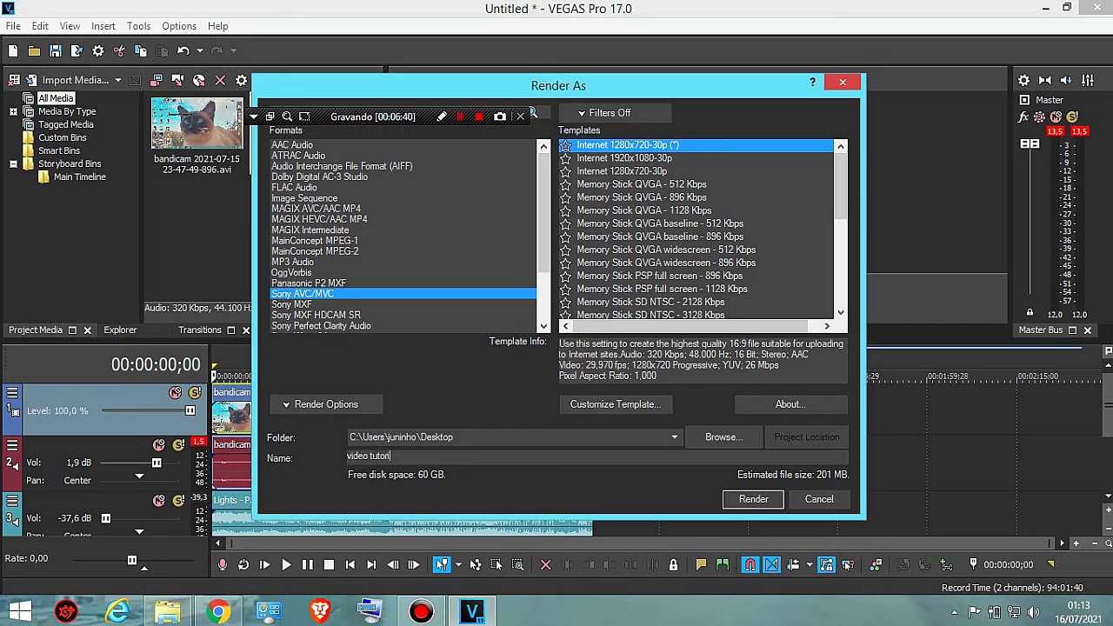